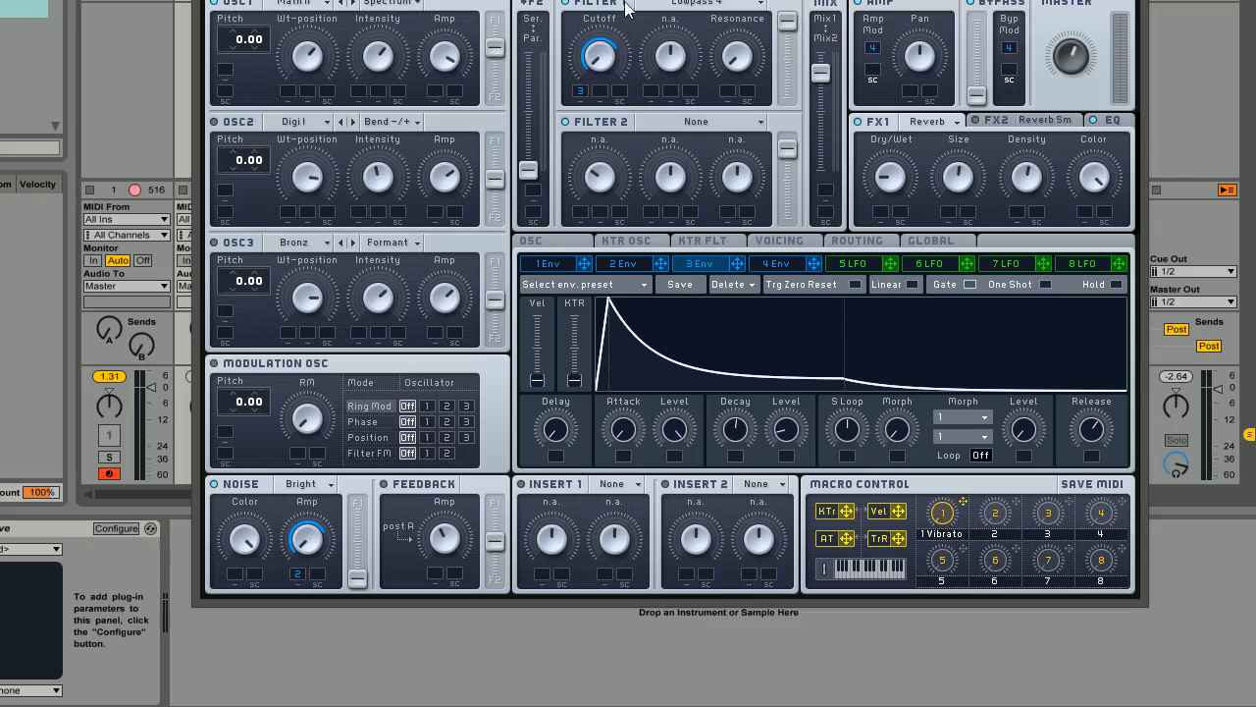
Start a new blank sound, set its voicing to Monophon and return to the oscillator settings page
click(535, 1)
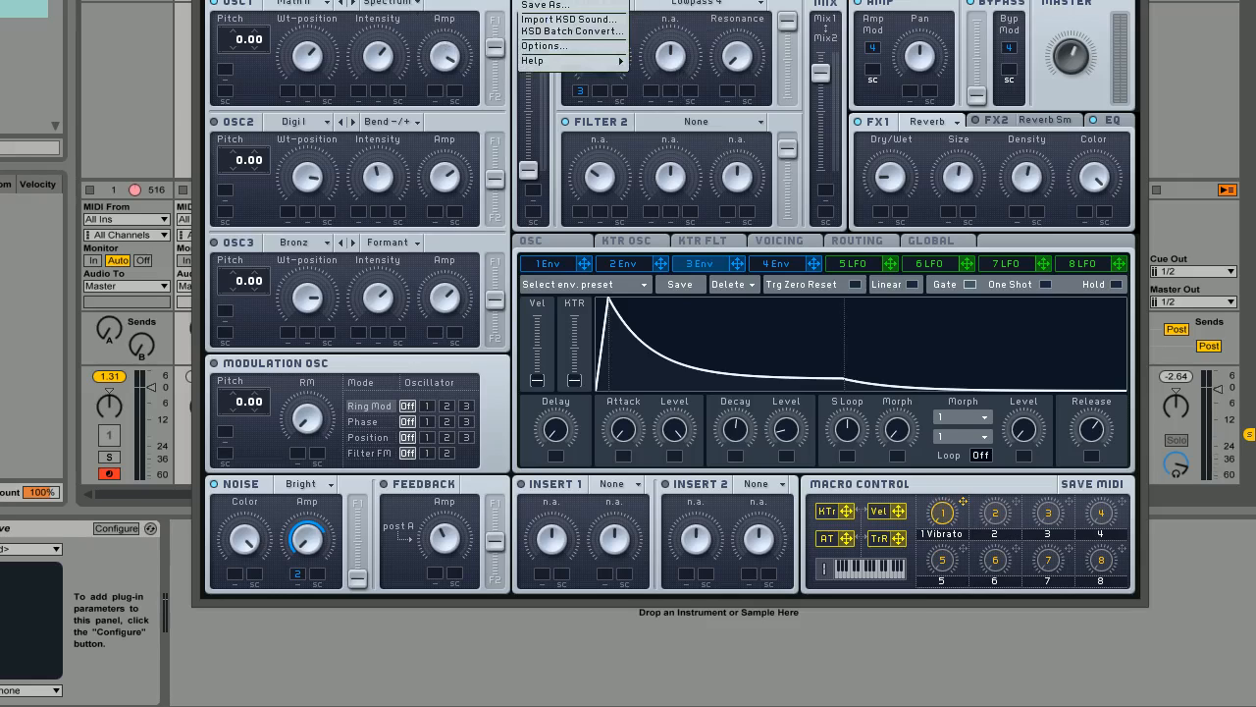
click(543, 1)
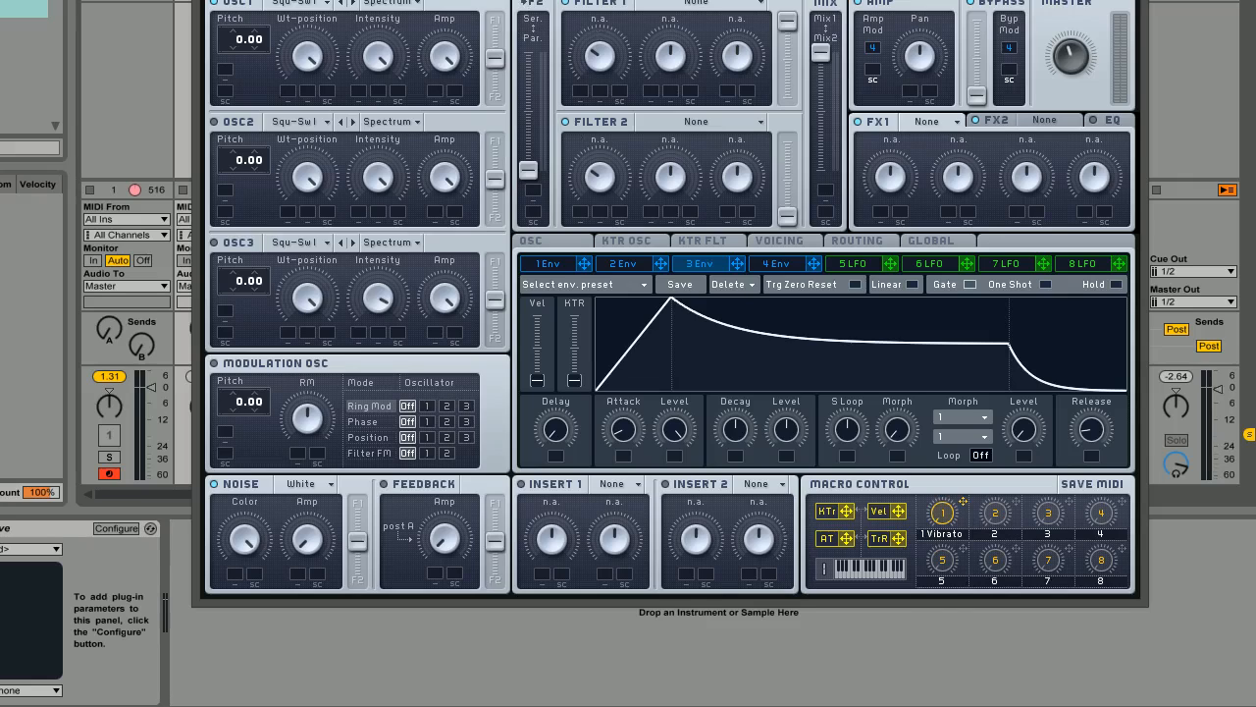
click(778, 242)
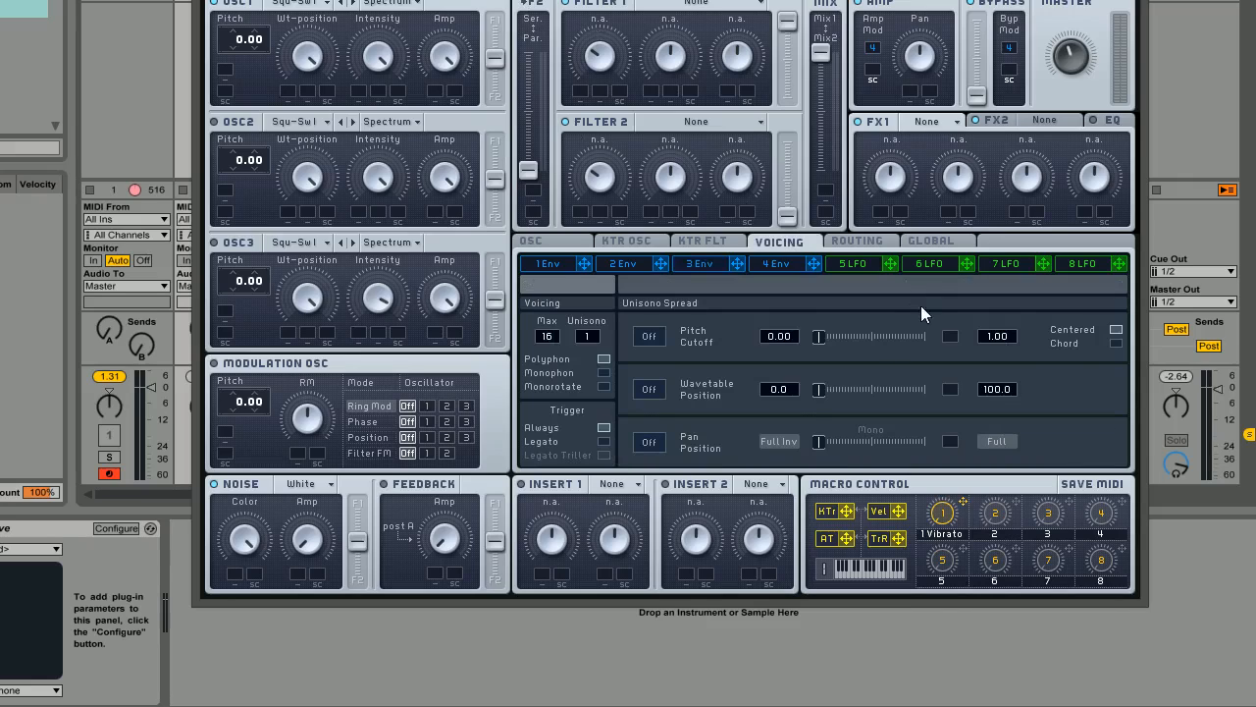
click(604, 373)
click(561, 244)
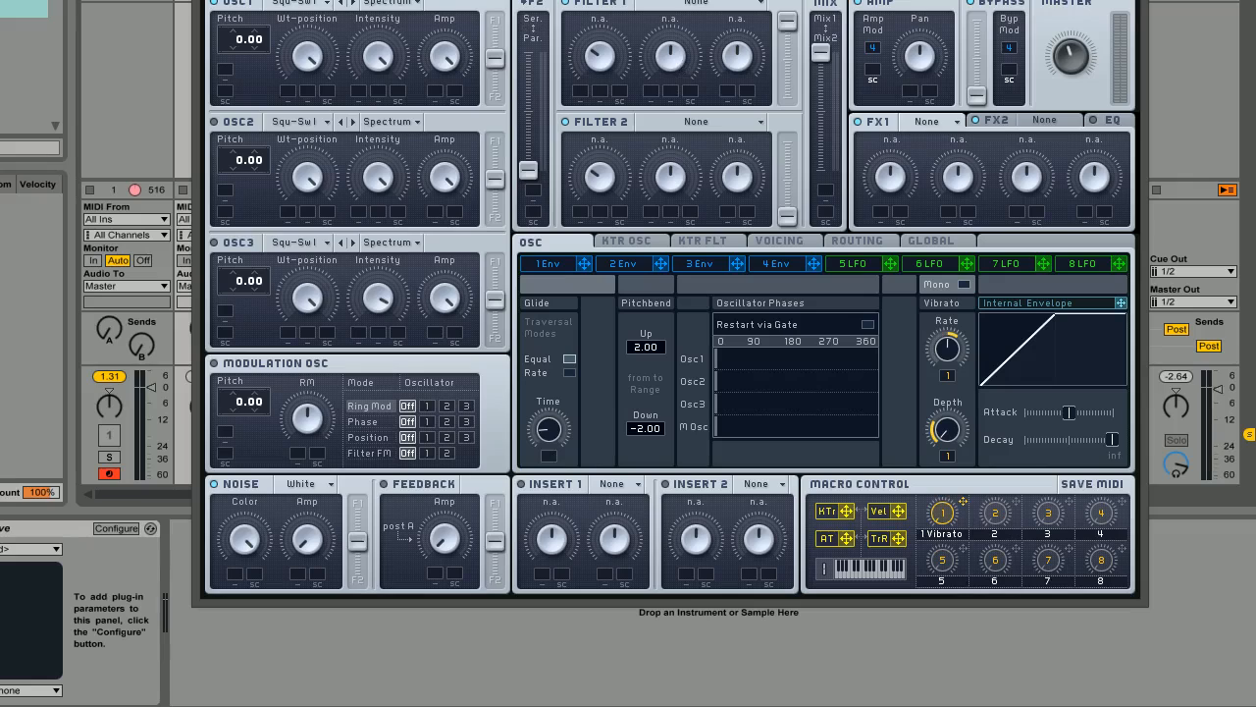
Load the Roughmath II wavetable in OSC1, lower its Wt-position and Intensity, and balance its output between F1 and F2
click(307, 4)
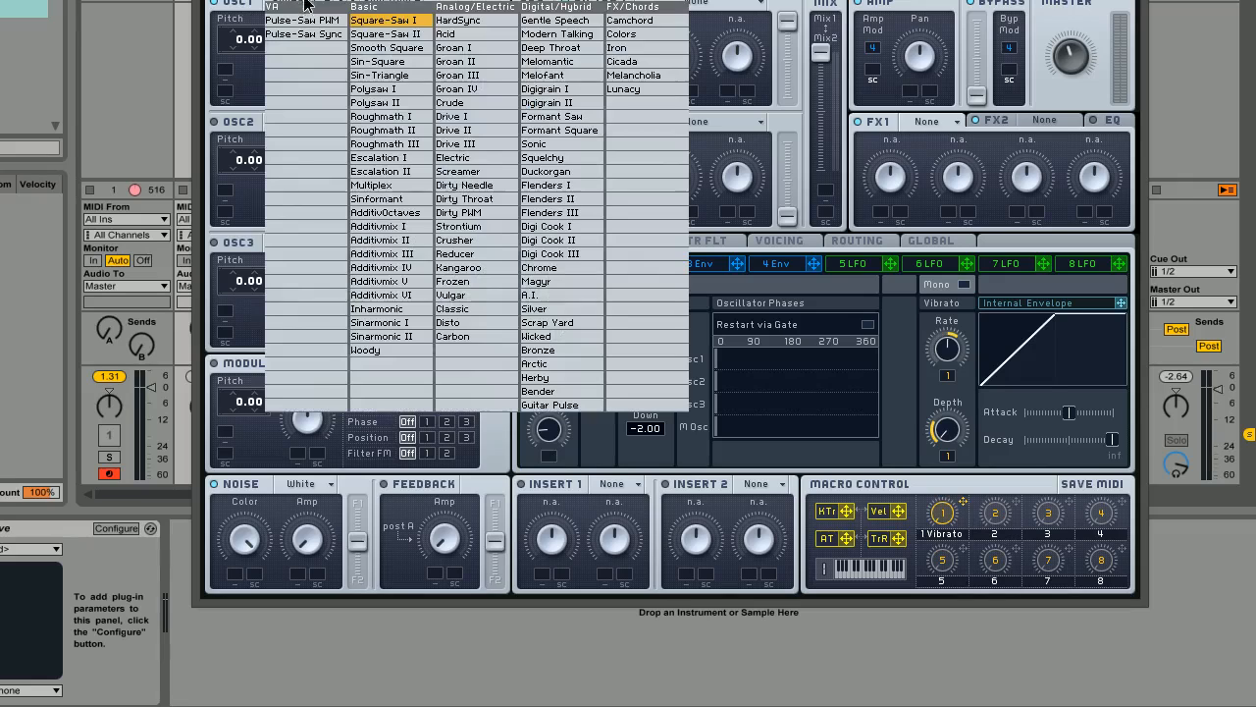
click(397, 130)
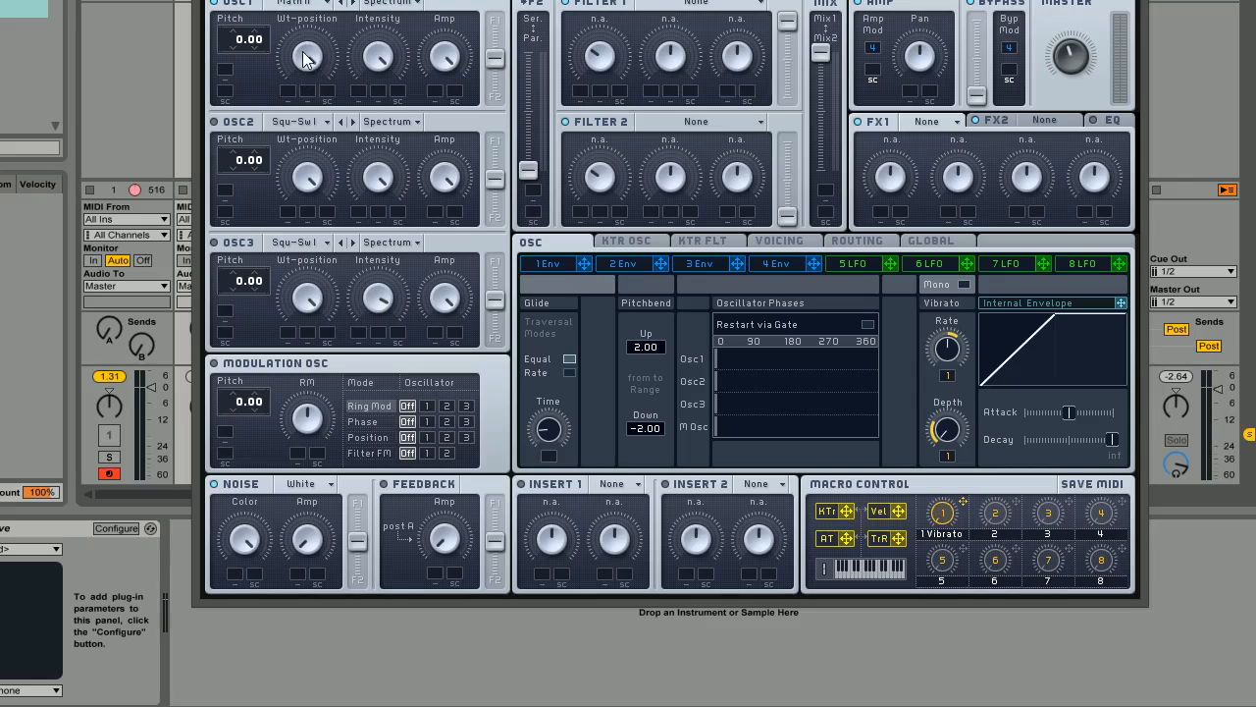
mouse_move(303, 53)
mouse_down()
mouse_move(306, 114)
mouse_move(313, 62)
mouse_up()
drag(307, 52, 306, 24)
drag(375, 70, 373, 113)
drag(493, 65, 495, 57)
Set the noise generator to Bright Noise and route it entirely to filter 2
click(317, 482)
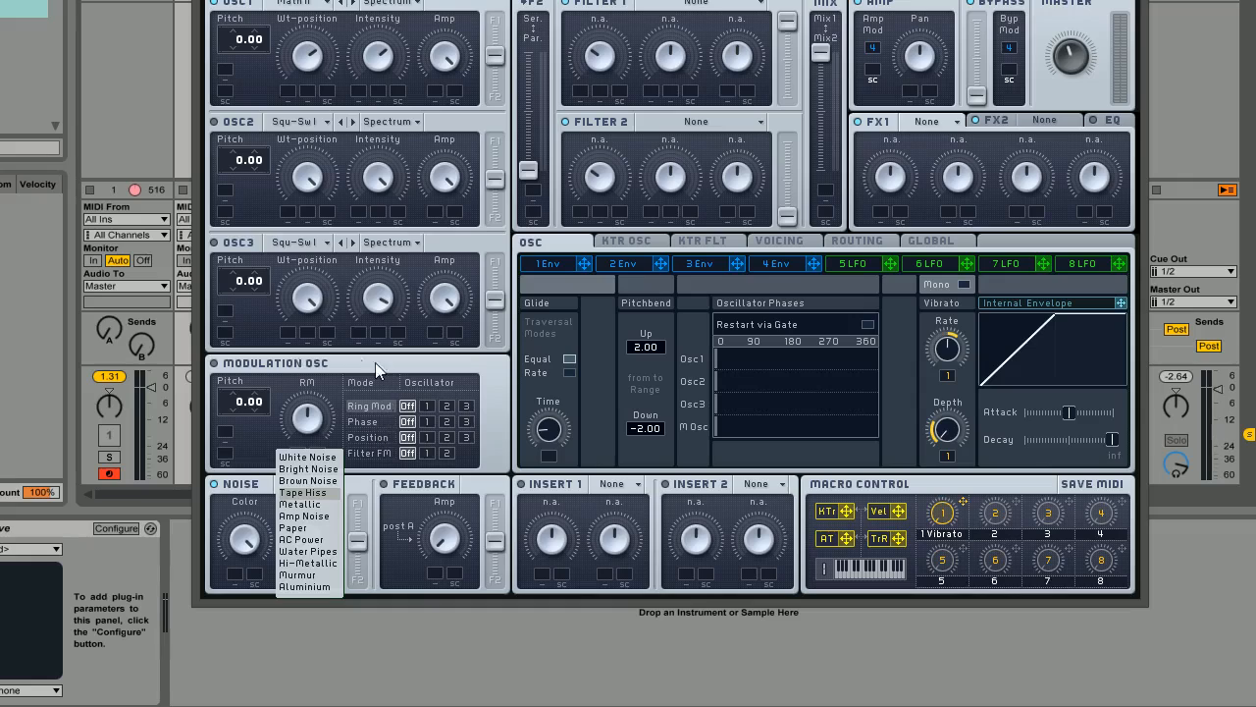
click(328, 469)
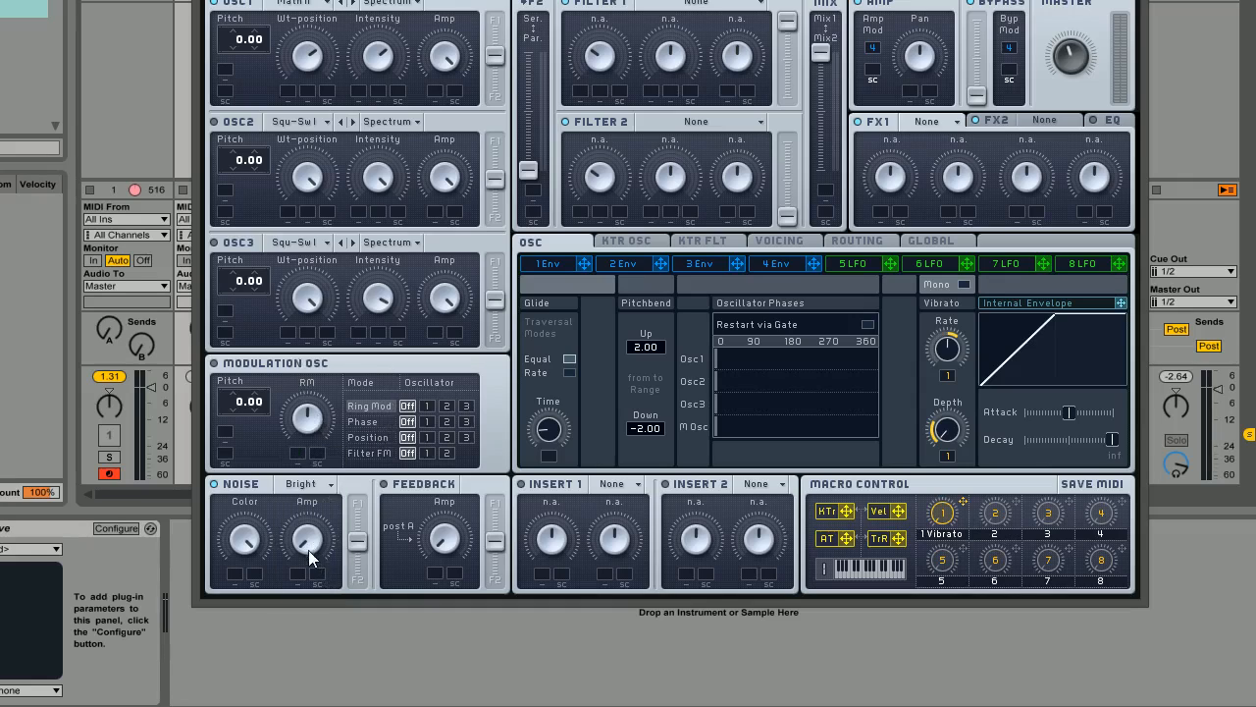
drag(354, 539, 350, 631)
Set envelope 2's decay level to zero, shorten its decay slightly, and apply it as modulation to the noise Amp
click(622, 264)
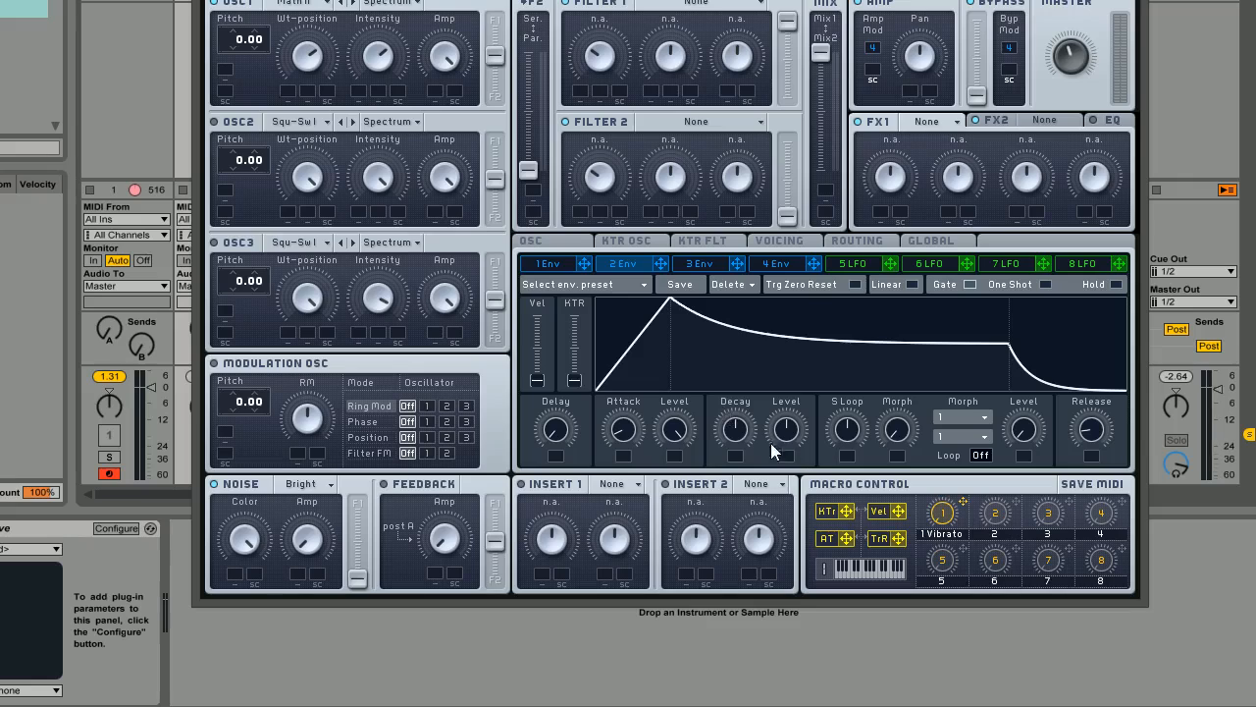
drag(793, 432, 787, 546)
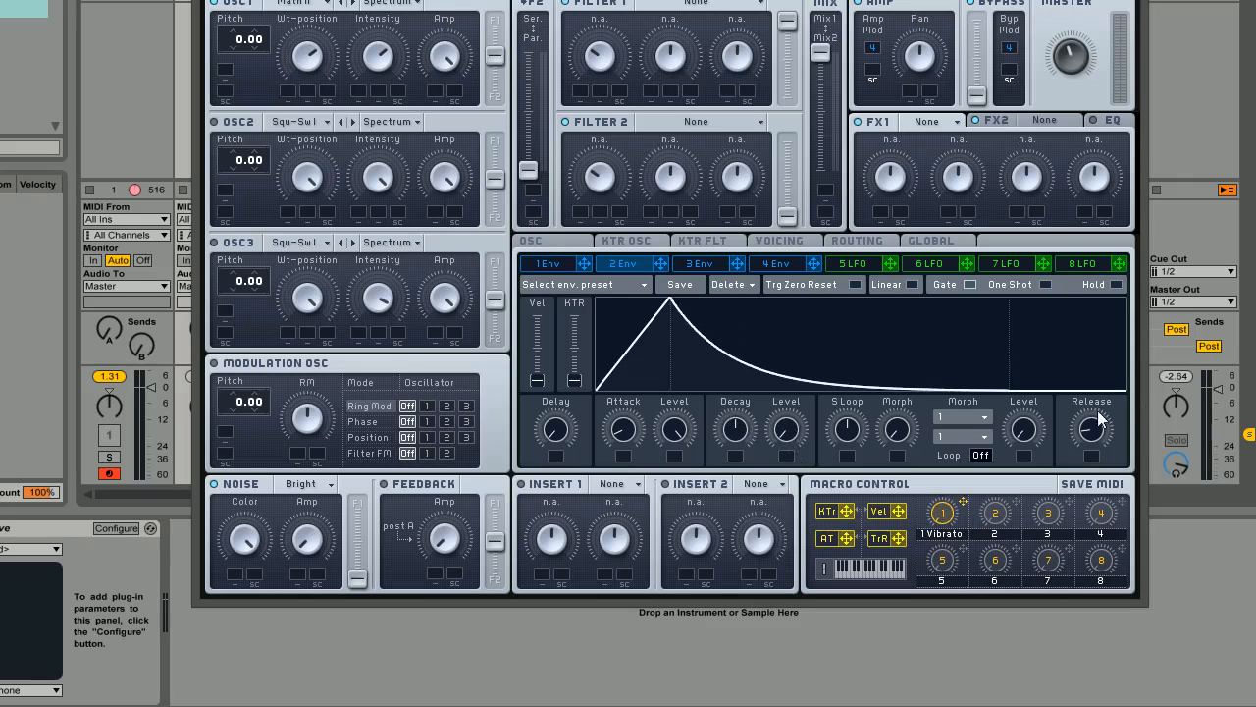
drag(736, 442, 733, 459)
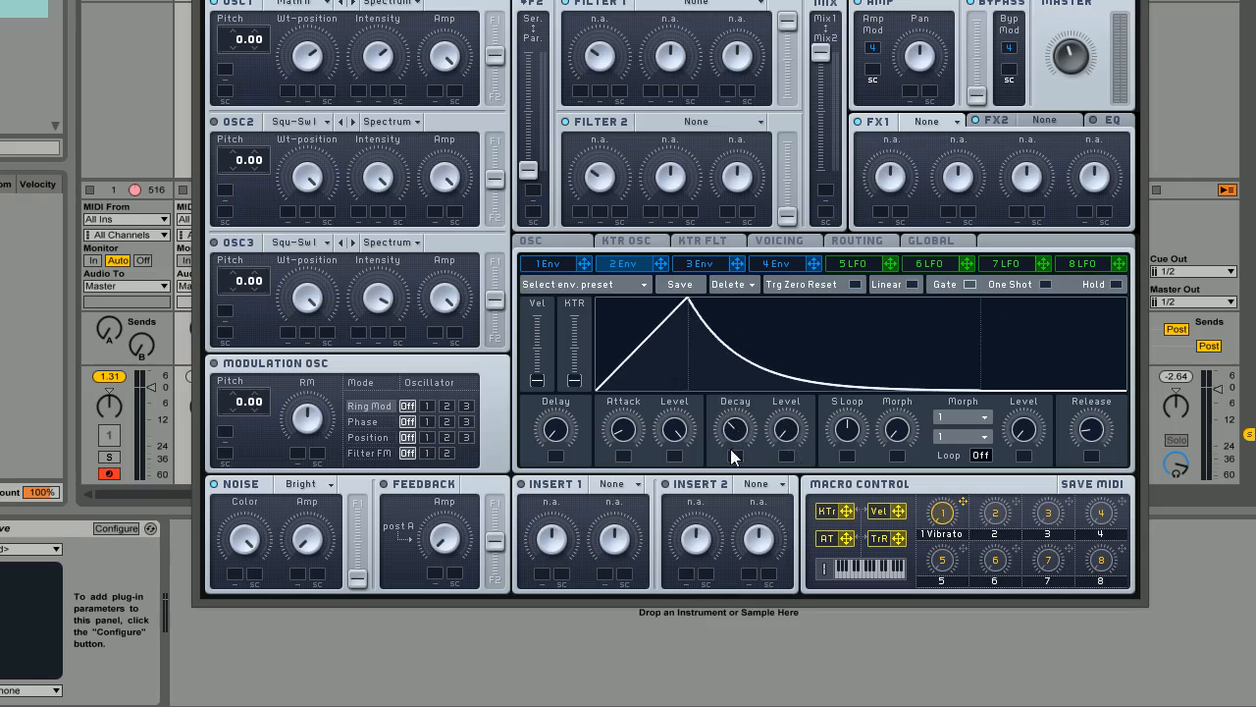
drag(294, 589, 307, 532)
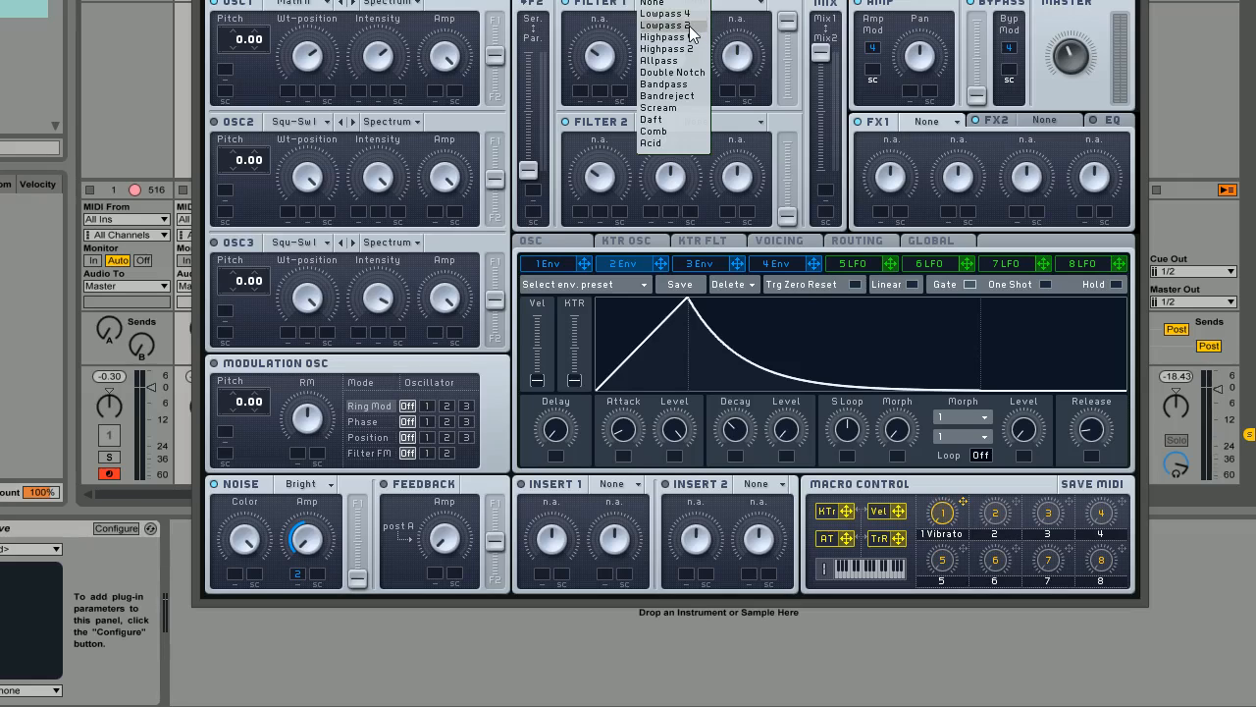
Set Filter 1 to Lowpass 2 with minimum resonance and a lowered cutoff
click(692, 26)
drag(727, 61, 727, 108)
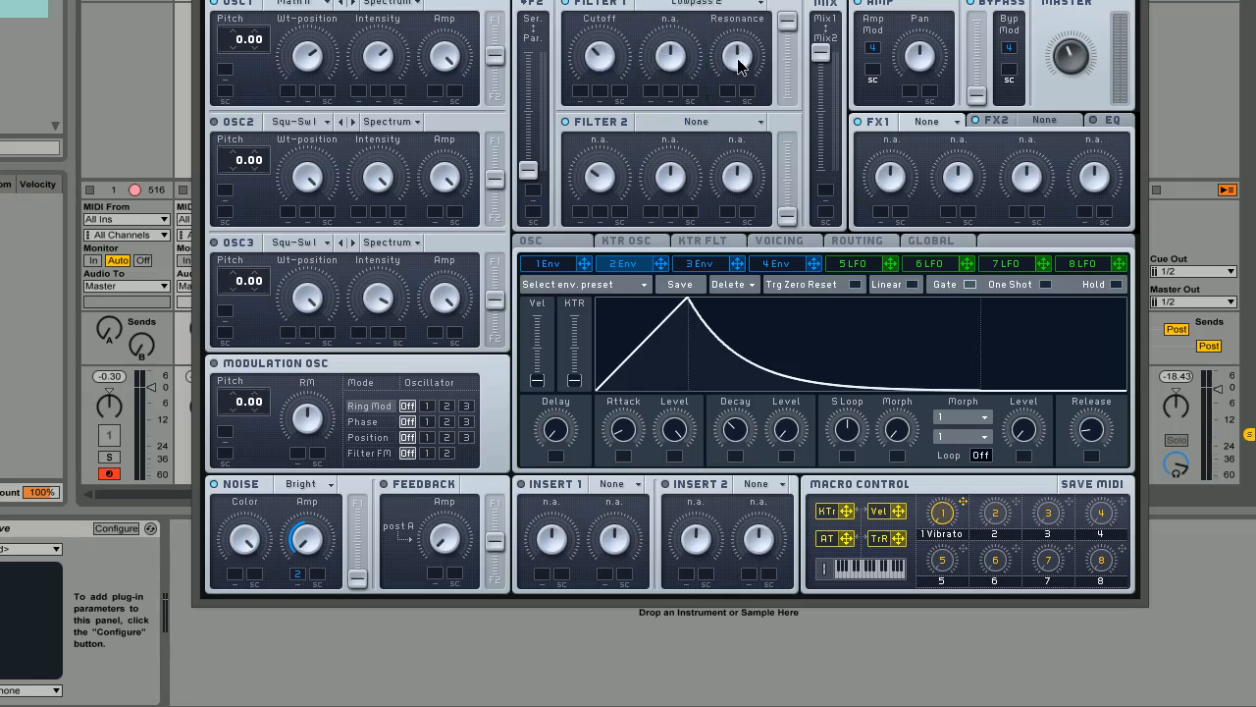
click(718, 5)
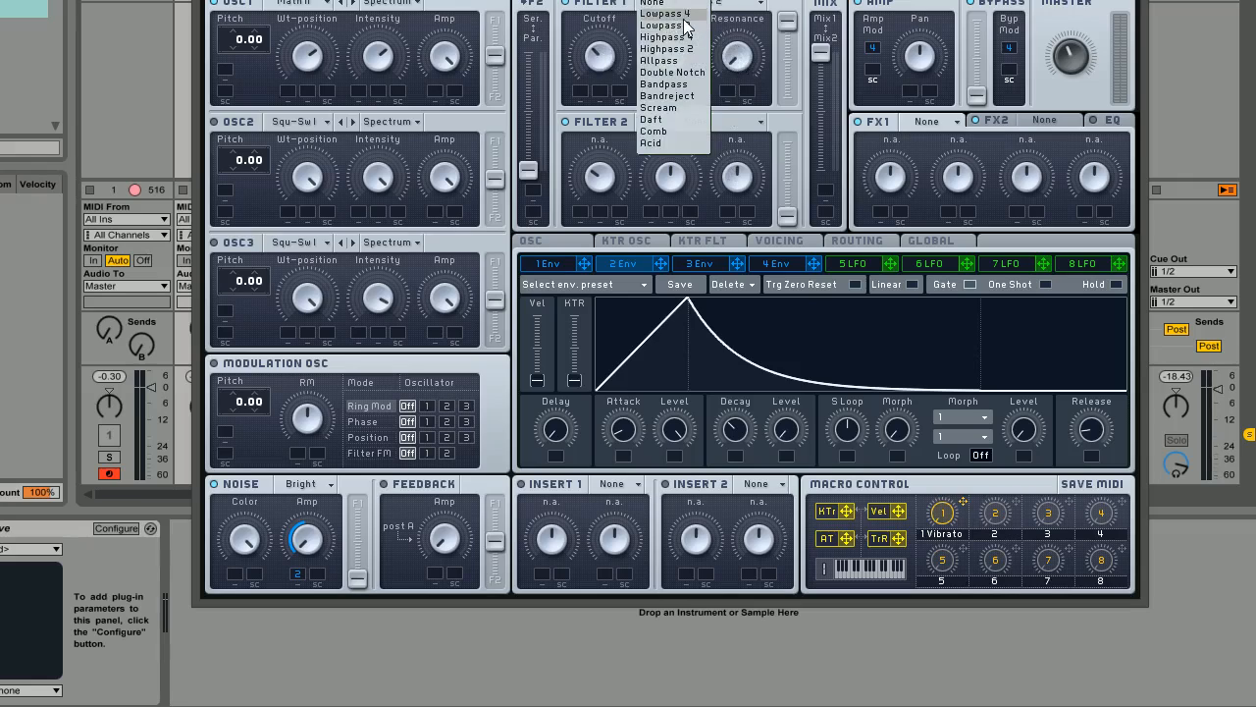
click(718, 27)
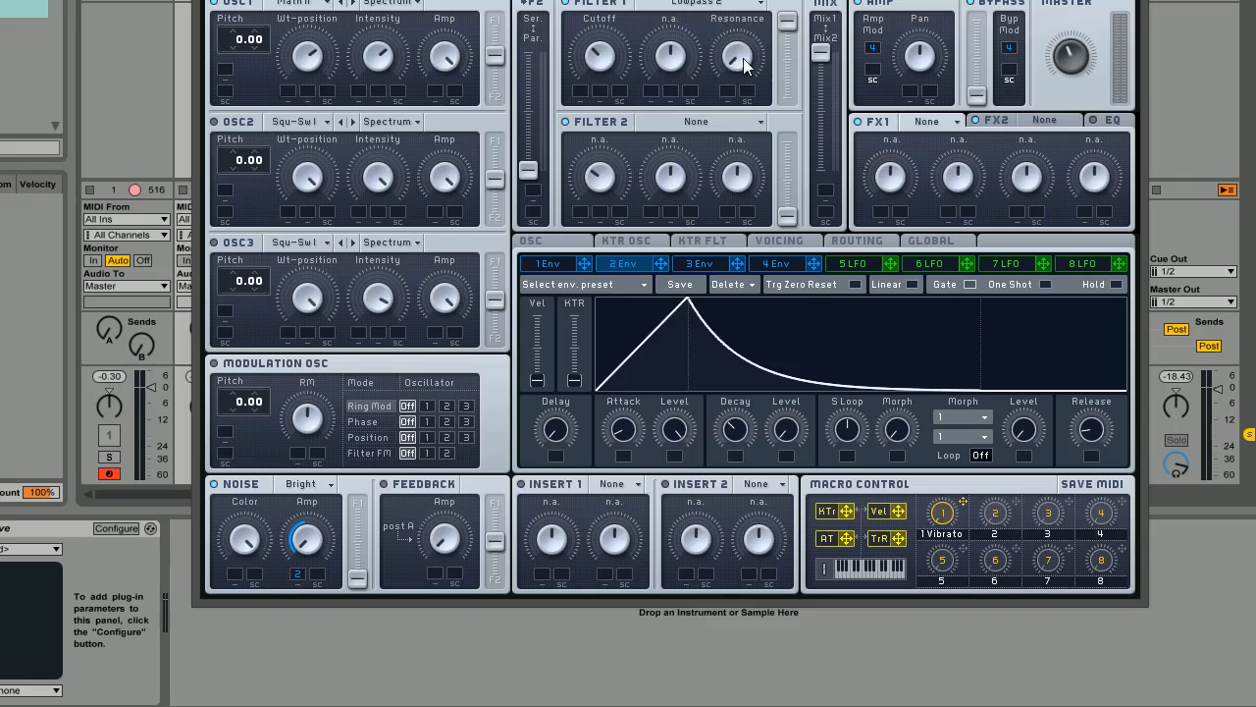
mouse_move(600, 46)
mouse_down()
mouse_move(605, 76)
mouse_move(601, 49)
mouse_up()
Shape envelope 4 with a longer release, a low decay level and a slightly longer decay
click(707, 264)
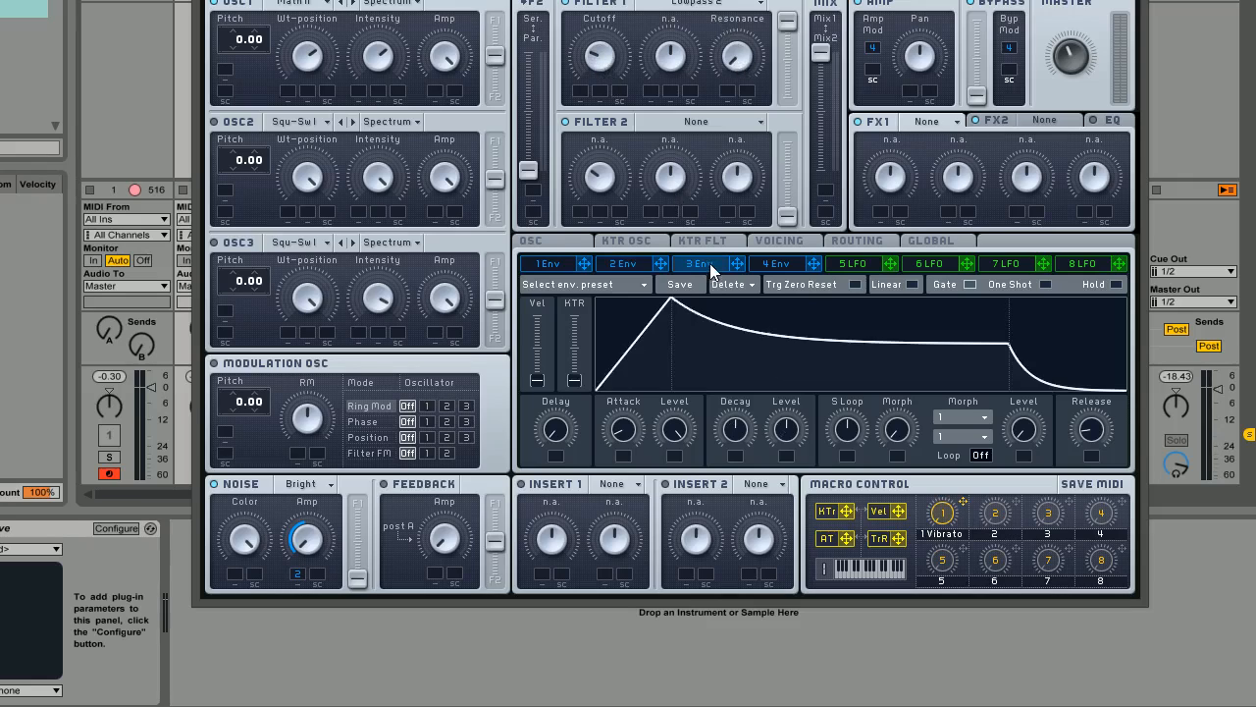
click(776, 265)
click(710, 264)
click(760, 261)
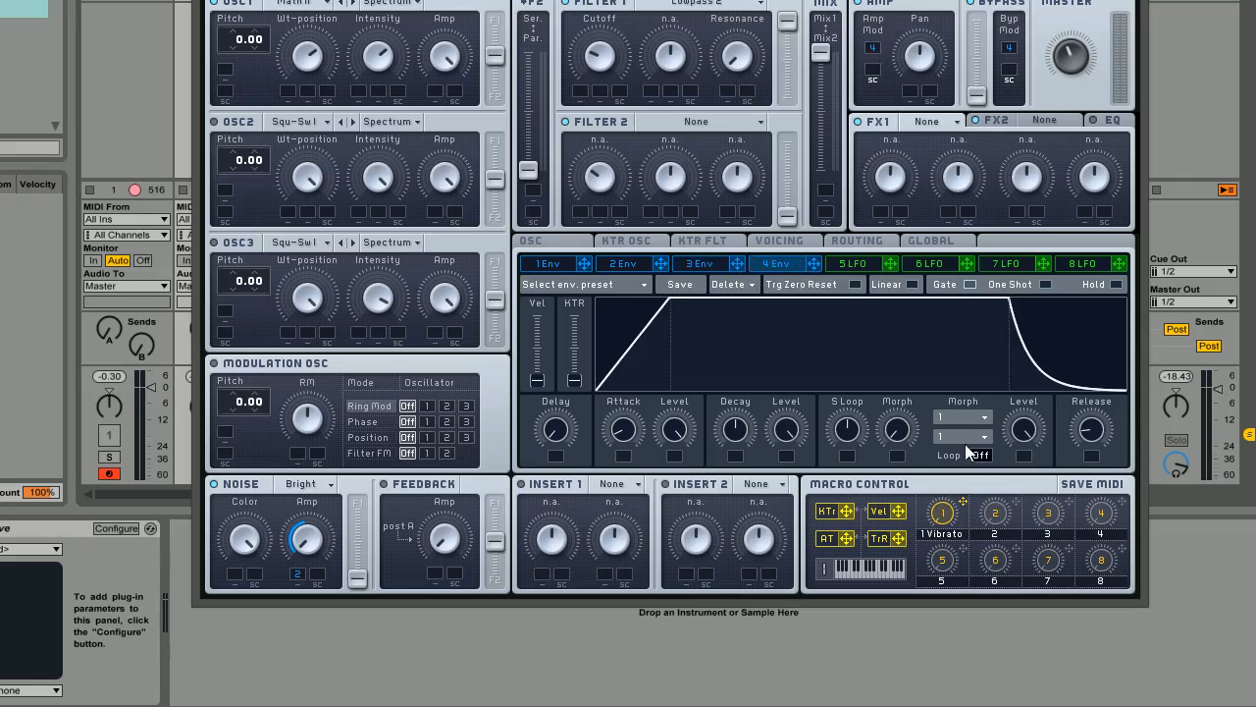
drag(1089, 437, 1113, 378)
drag(788, 439, 772, 575)
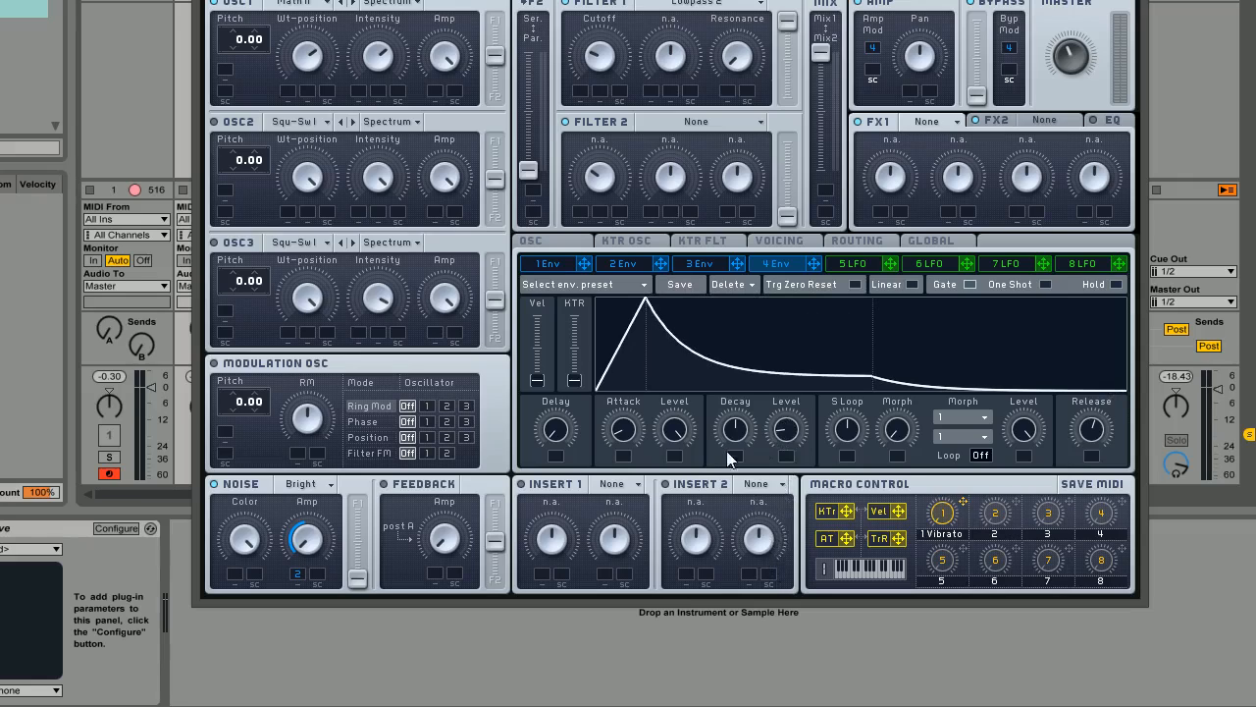
drag(741, 437, 743, 437)
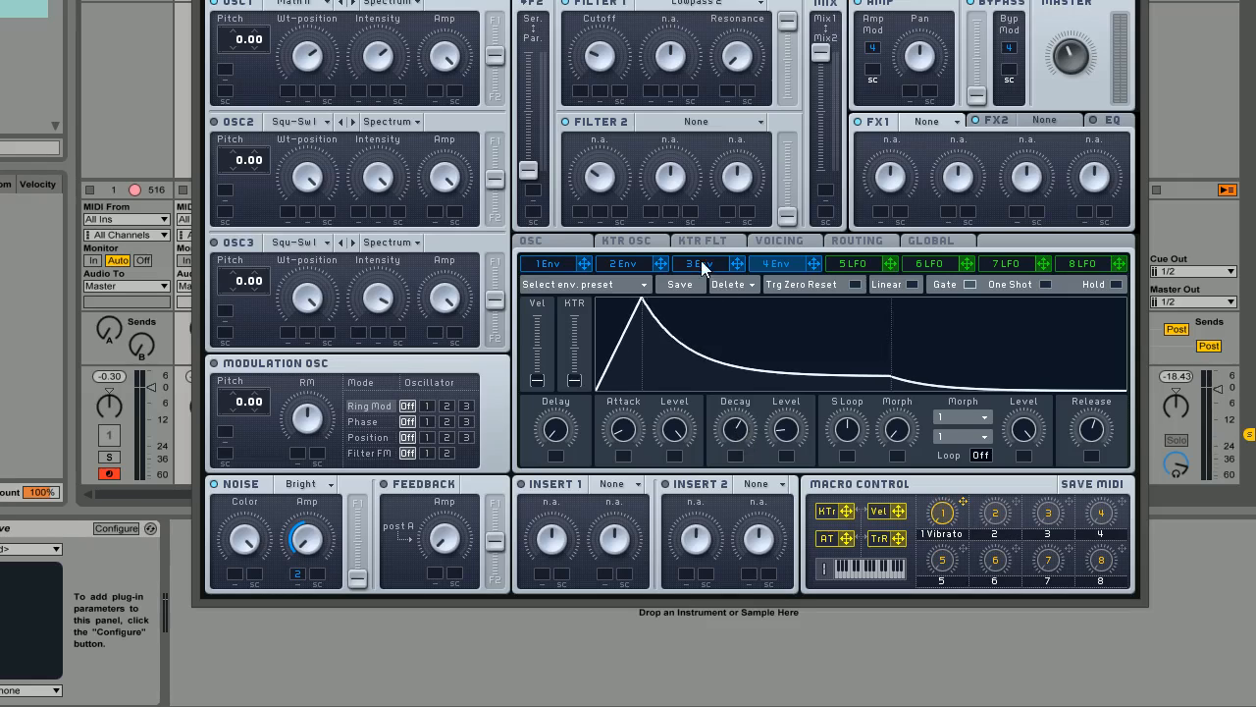
Give envelope 3 a longer release, lower decay level and longer decay, and assign it to modulate Filter 1's cutoff
click(703, 267)
drag(1105, 445, 1107, 365)
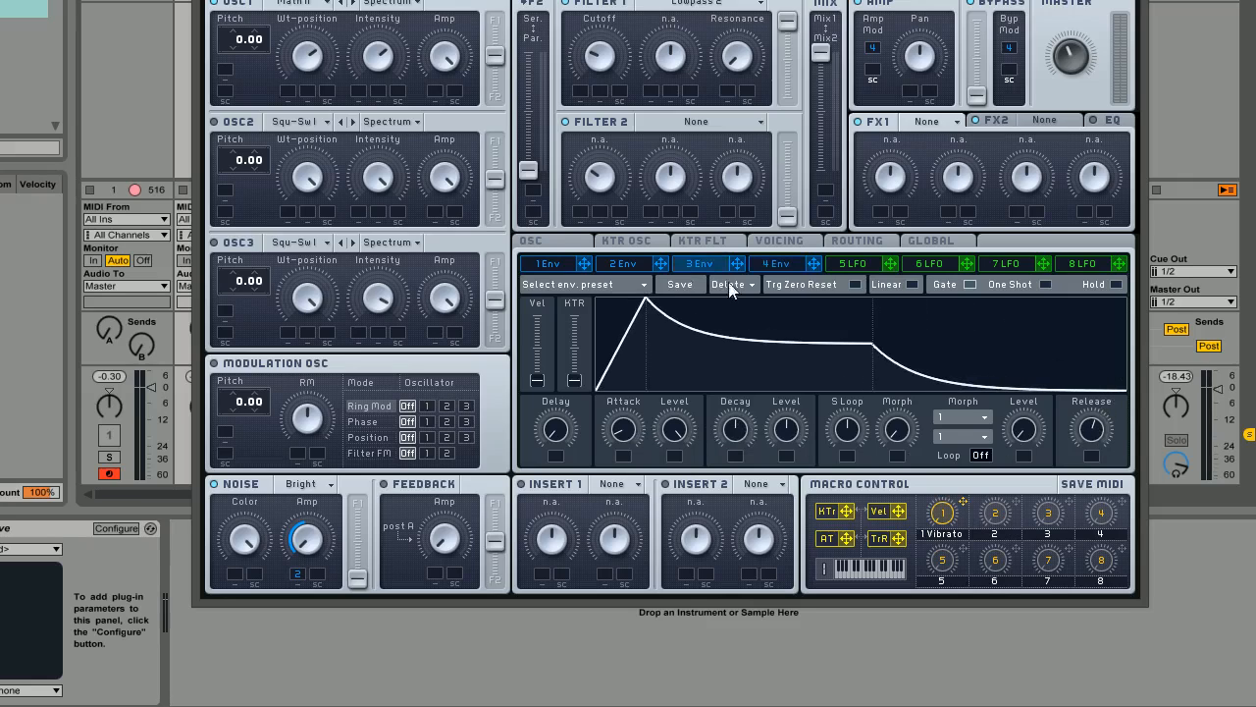
drag(791, 428, 787, 470)
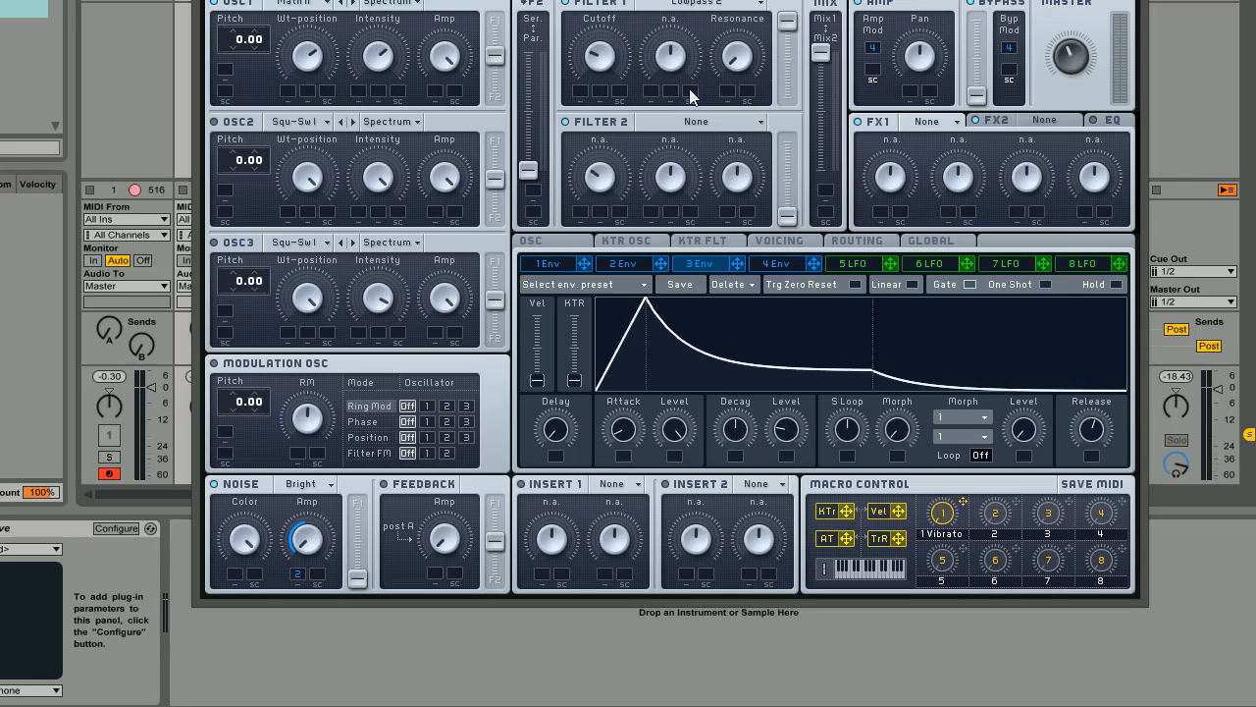
drag(736, 430, 790, 444)
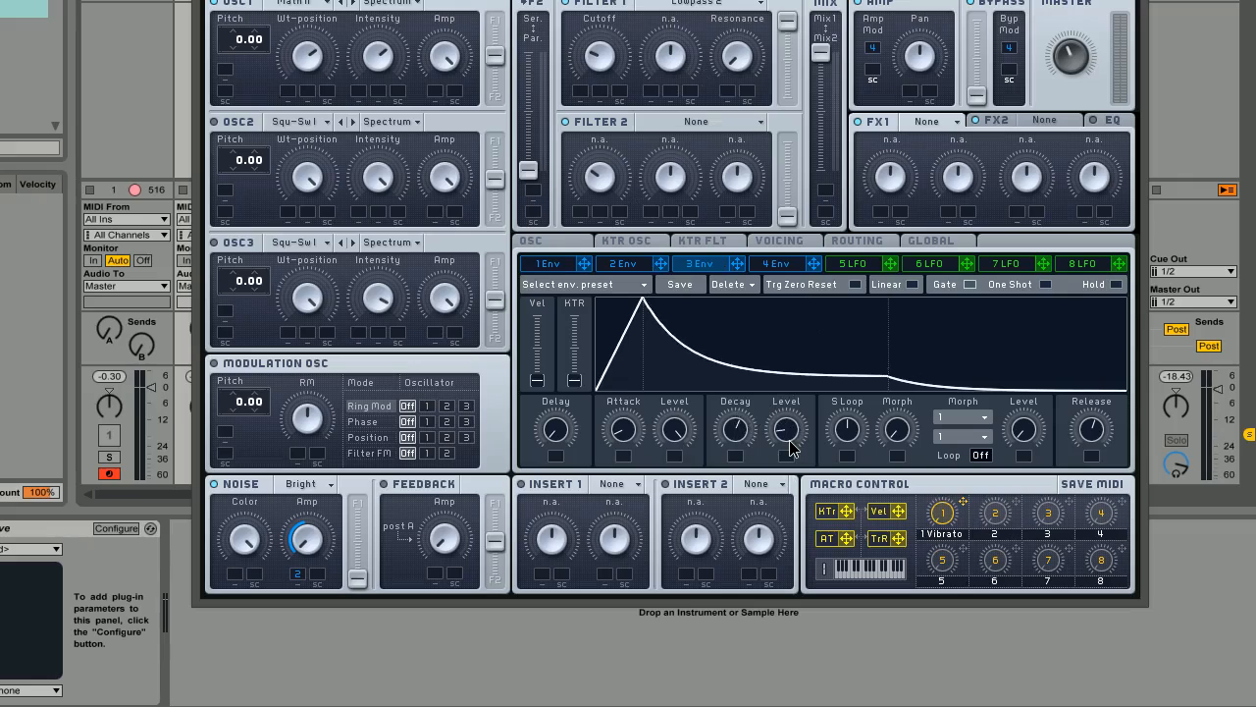
drag(739, 265, 595, 19)
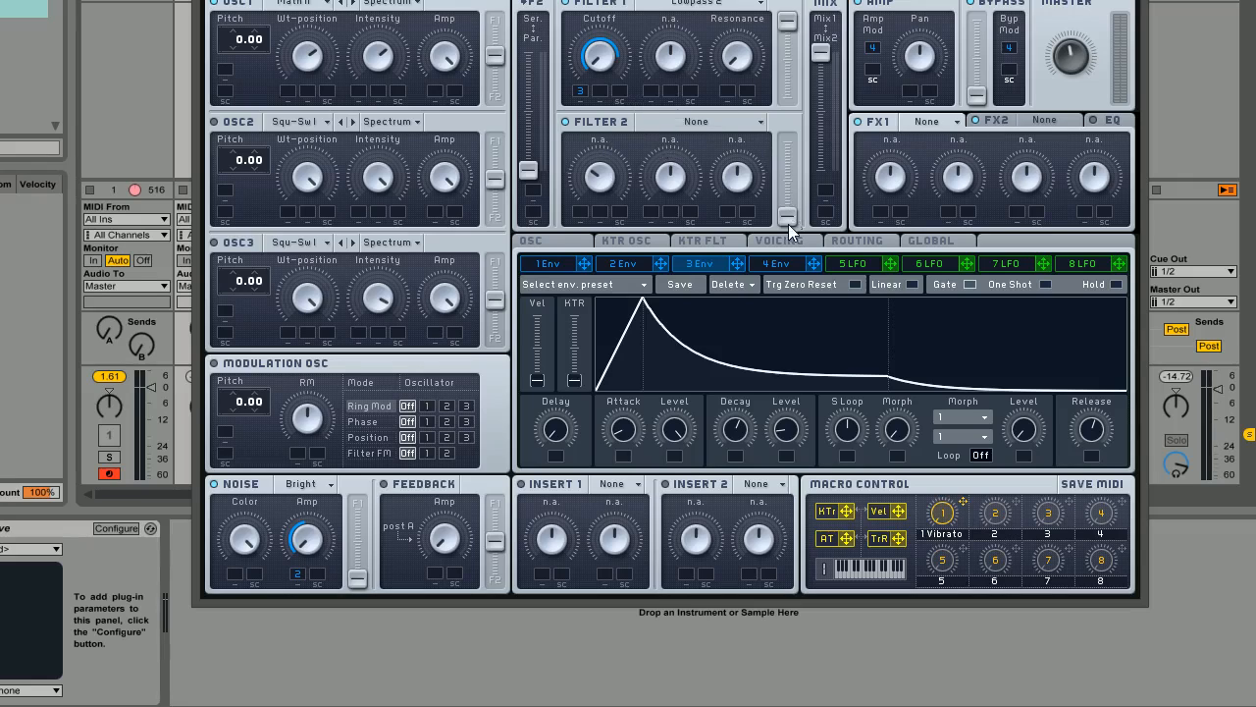
Bring up the noise by raising Filter 2's level to full, shifting the Mix fader toward Mix2 and increasing the noise Amp modulation
drag(789, 216, 795, 144)
drag(820, 56, 822, 83)
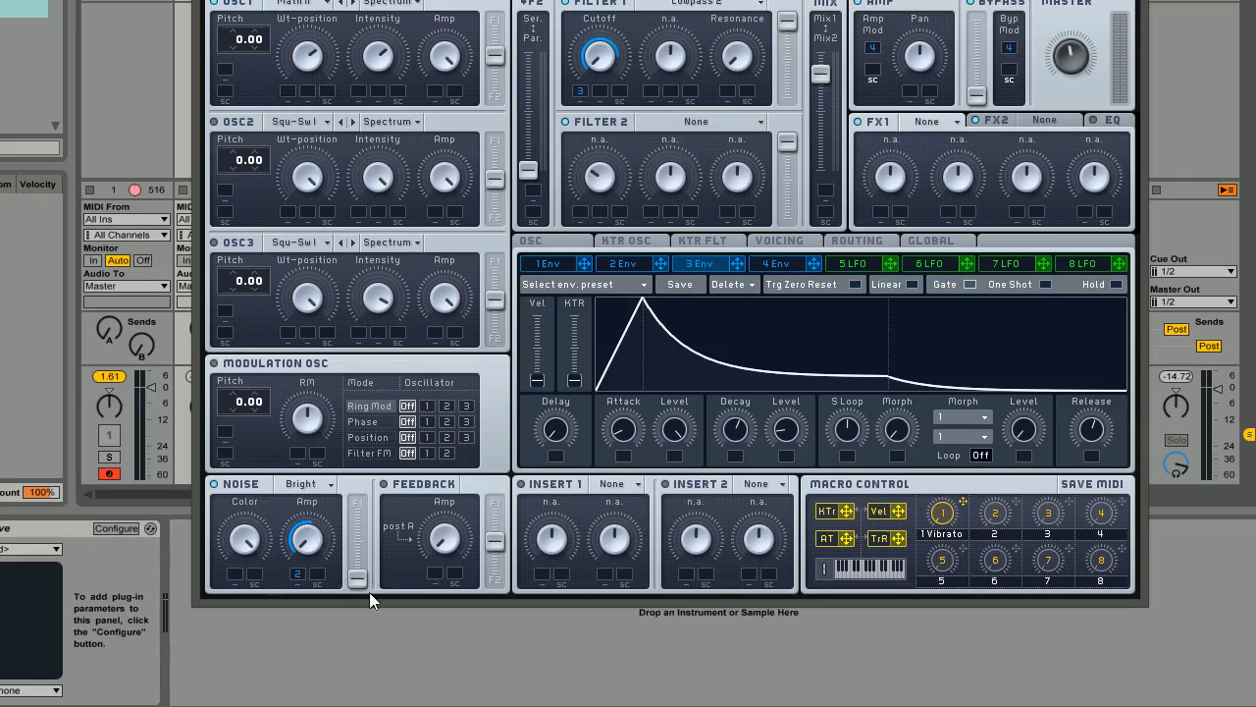
drag(827, 78, 829, 113)
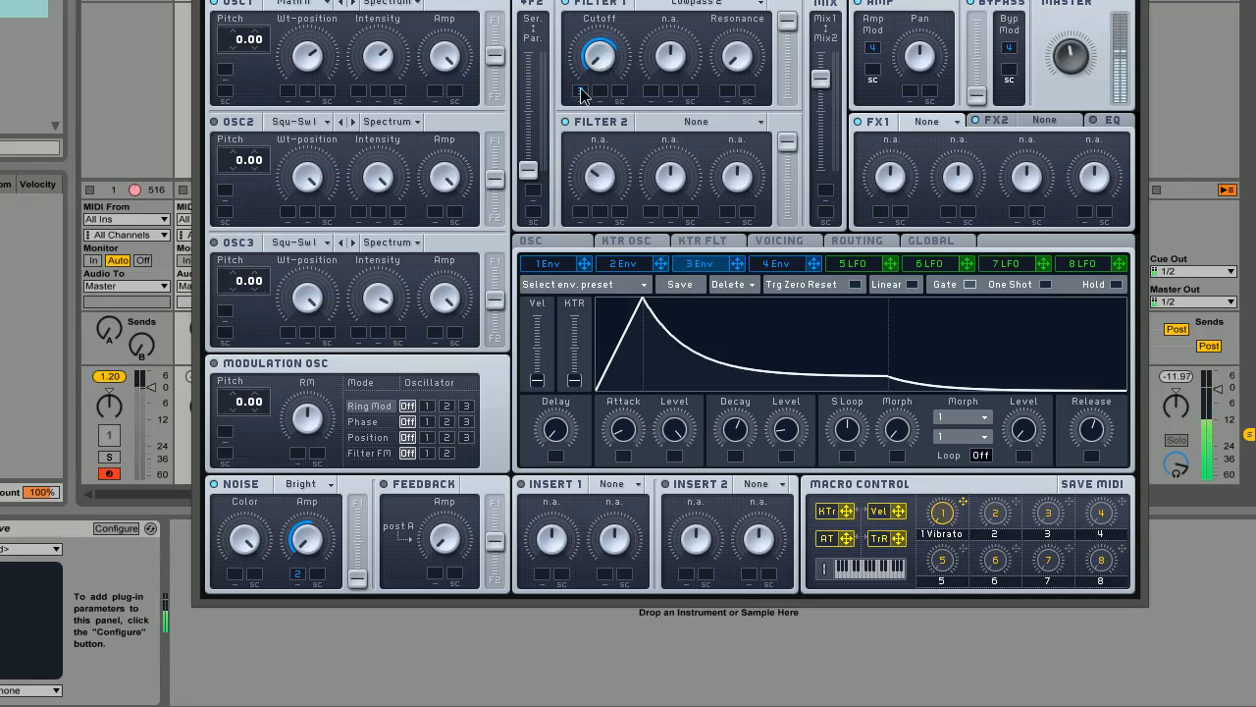
drag(820, 79, 820, 87)
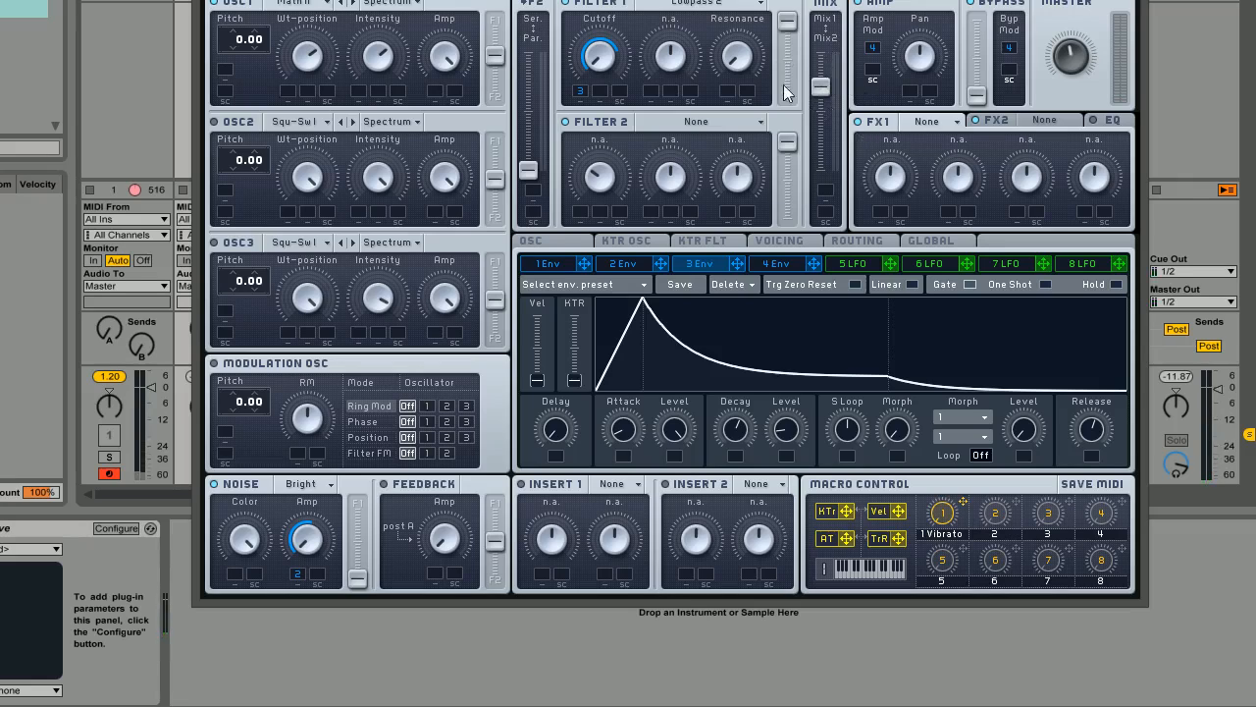
mouse_move(825, 86)
mouse_down()
mouse_move(825, 116)
mouse_move(831, 77)
mouse_up()
drag(822, 99, 822, 92)
drag(296, 572, 295, 550)
Add Reverb in FX1 with a reduced Dry/Wet amount, and enable the EQ with a boosted High Shelf
click(948, 130)
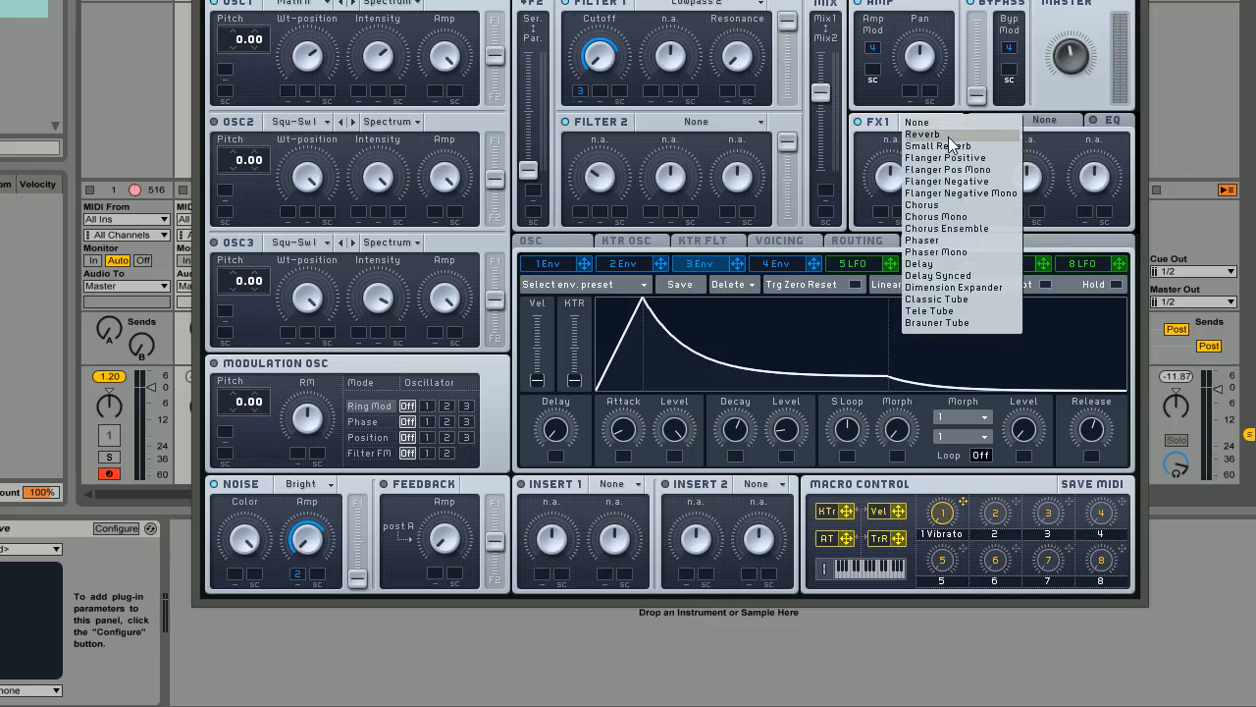
click(948, 136)
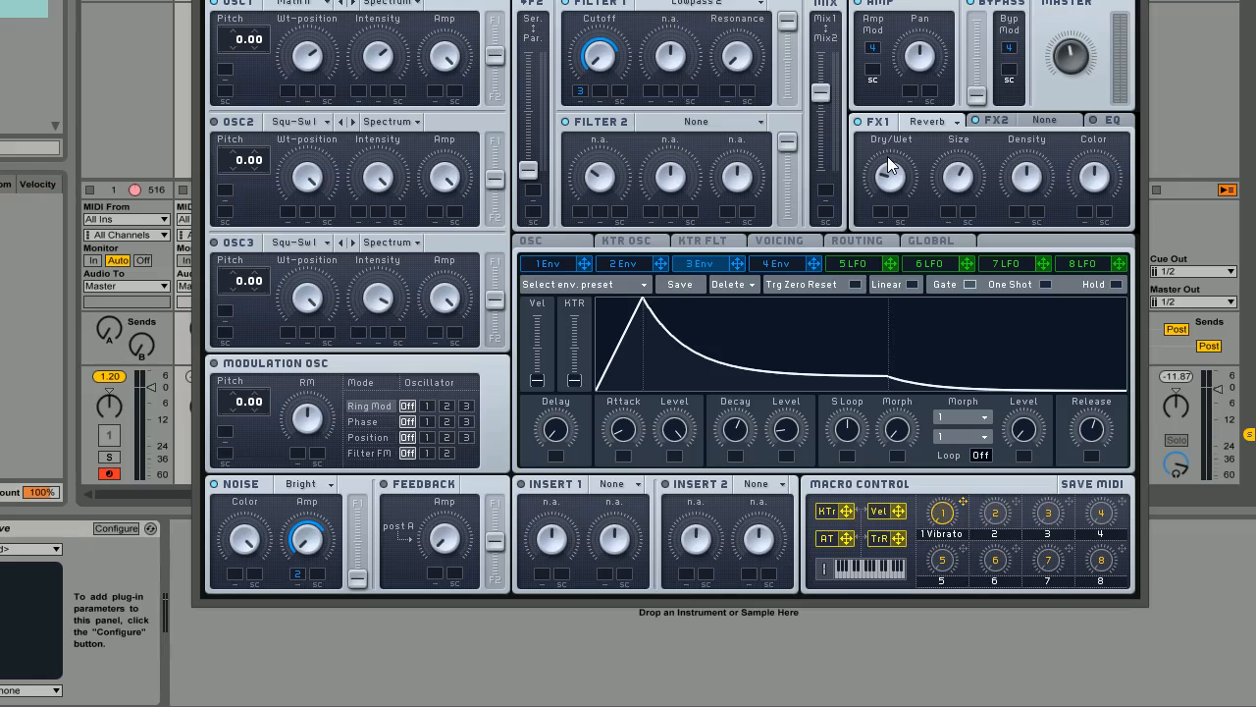
drag(887, 159, 884, 188)
click(1111, 122)
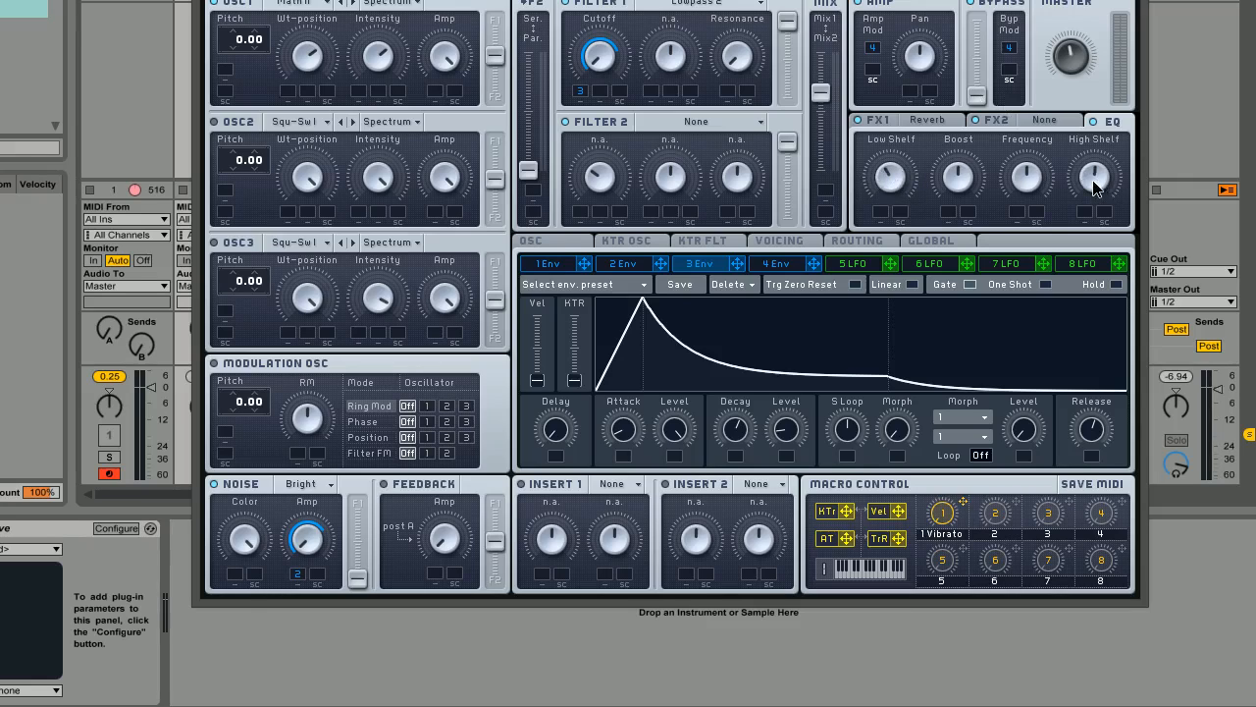
mouse_move(1090, 166)
mouse_down()
mouse_move(1089, 139)
mouse_move(1087, 180)
mouse_up()
Shorten envelope 3's decay slightly and move the filter Mix fader partway back toward Mix1
mouse_move(736, 429)
mouse_down()
mouse_move(741, 461)
mouse_move(738, 425)
mouse_up()
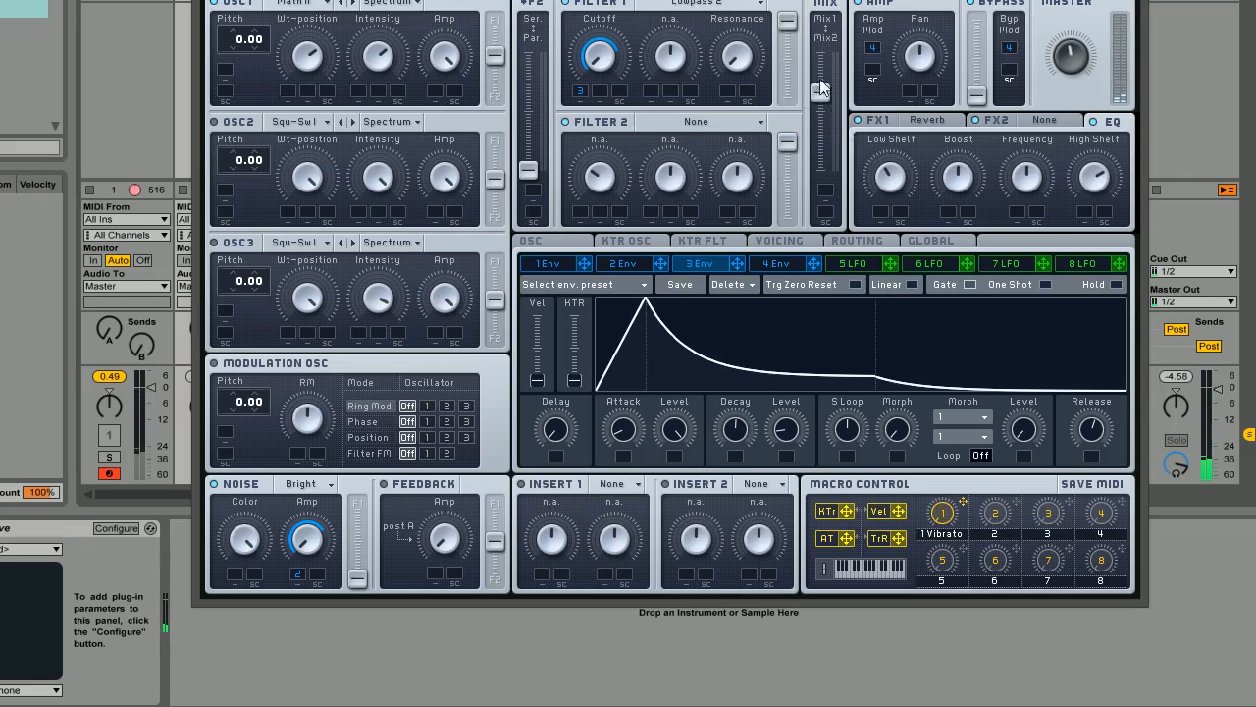
mouse_move(820, 90)
mouse_down()
mouse_move(823, 46)
mouse_move(825, 136)
mouse_move(829, 18)
mouse_move(830, 123)
mouse_move(820, 79)
mouse_move(822, 113)
mouse_move(822, 91)
mouse_up()
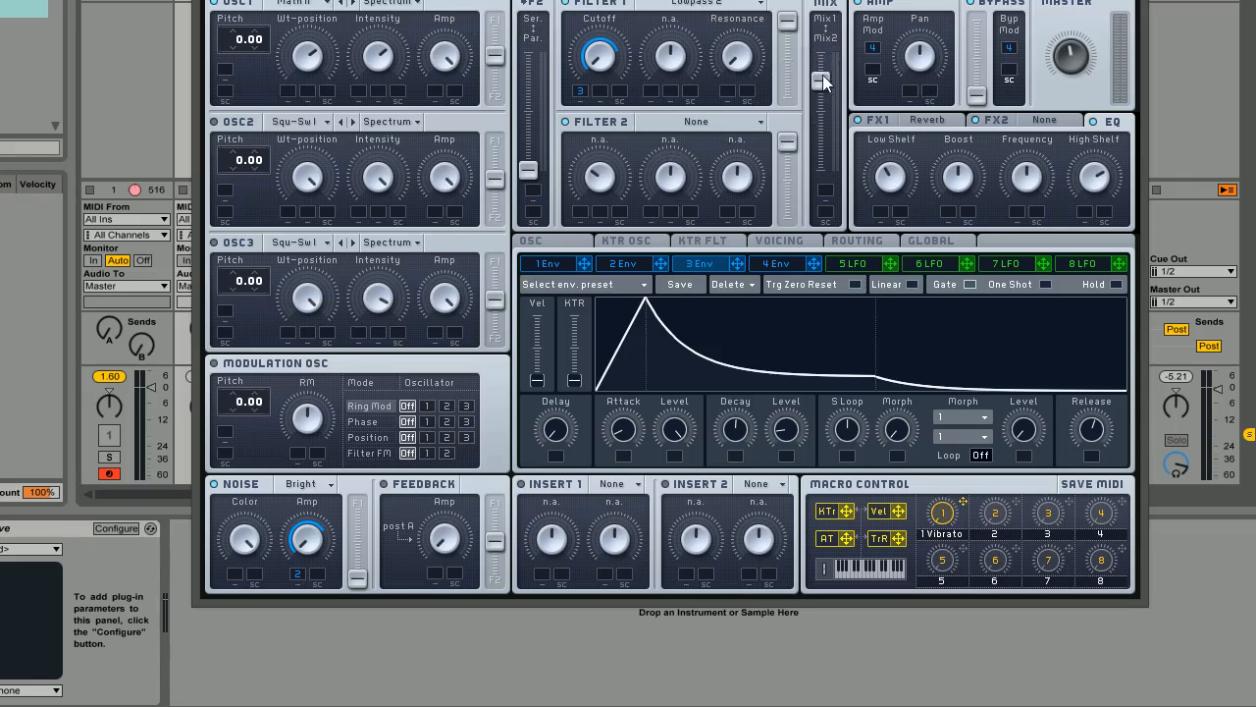
drag(824, 74, 823, 70)
drag(824, 80, 823, 77)
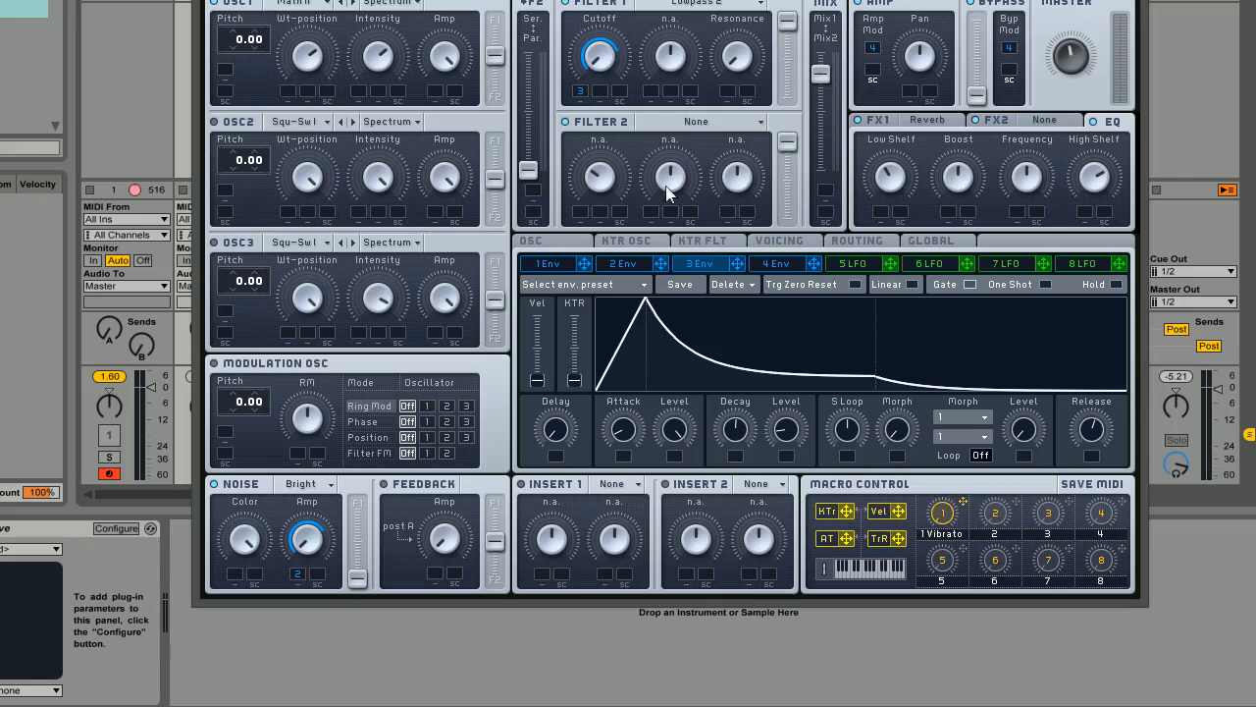